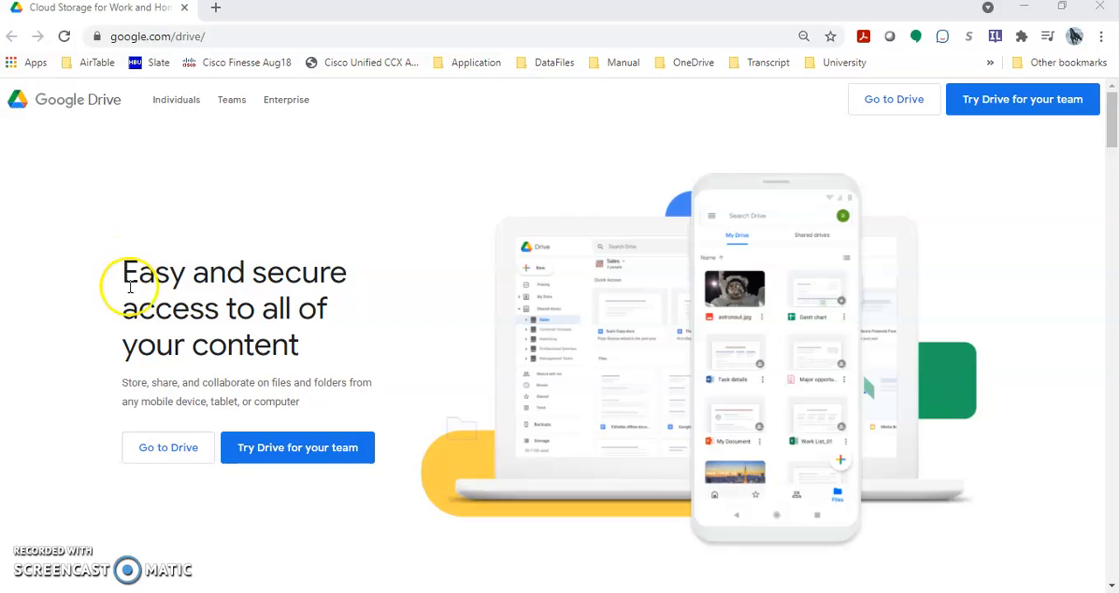
Open Google Drive, create a new blank Google Form in My Drive, and dismiss the form-creation tip.
{"action": "left_click", "coordinate": [178, 458]}
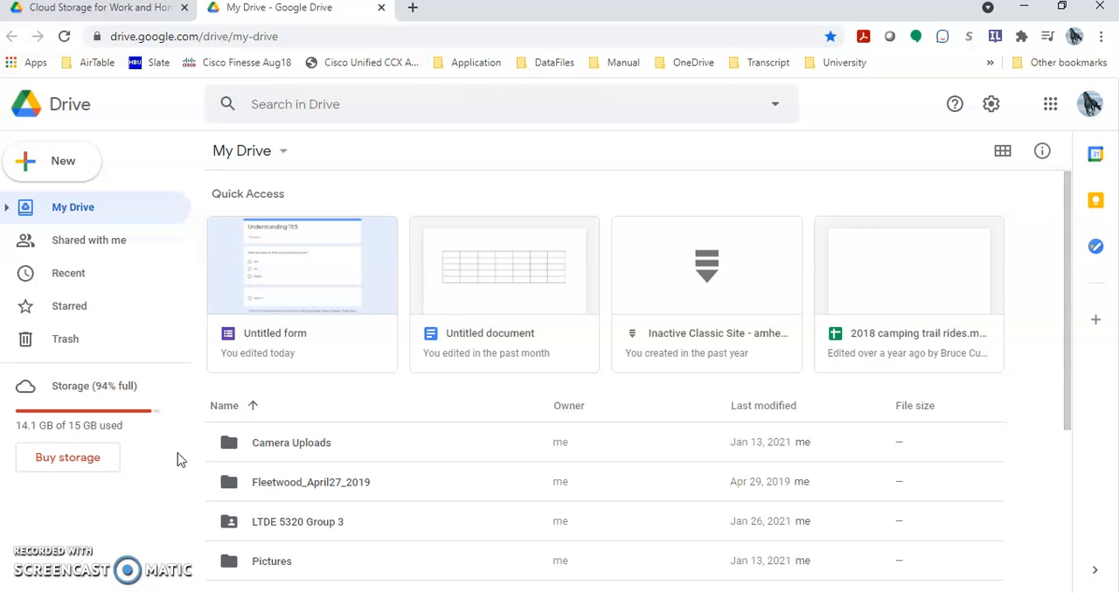
{"action": "left_click", "coordinate": [284, 152]}
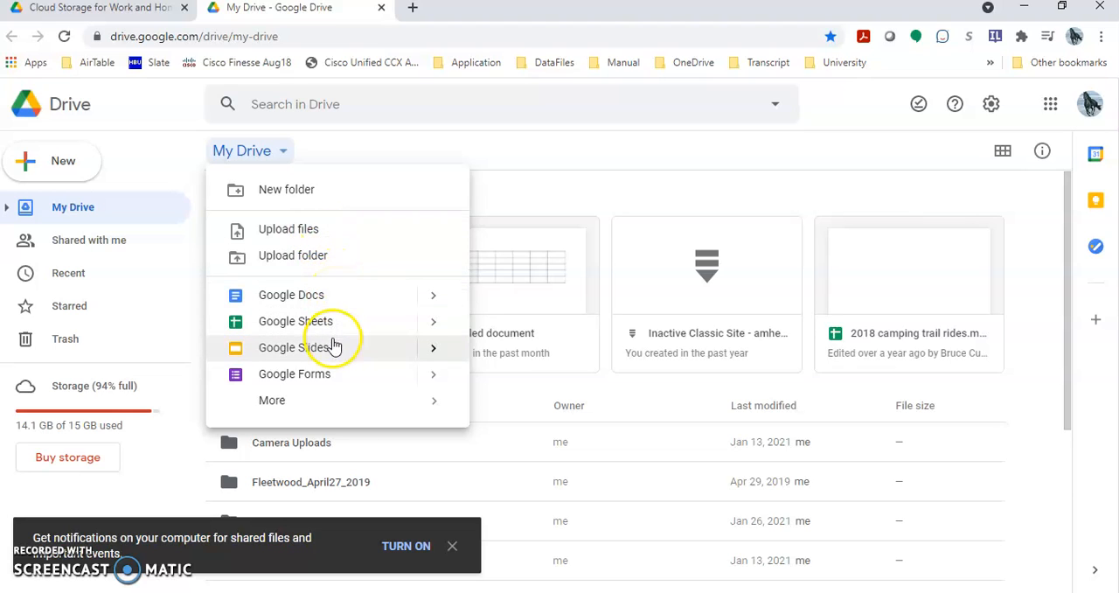
{"action": "left_click", "coordinate": [330, 374]}
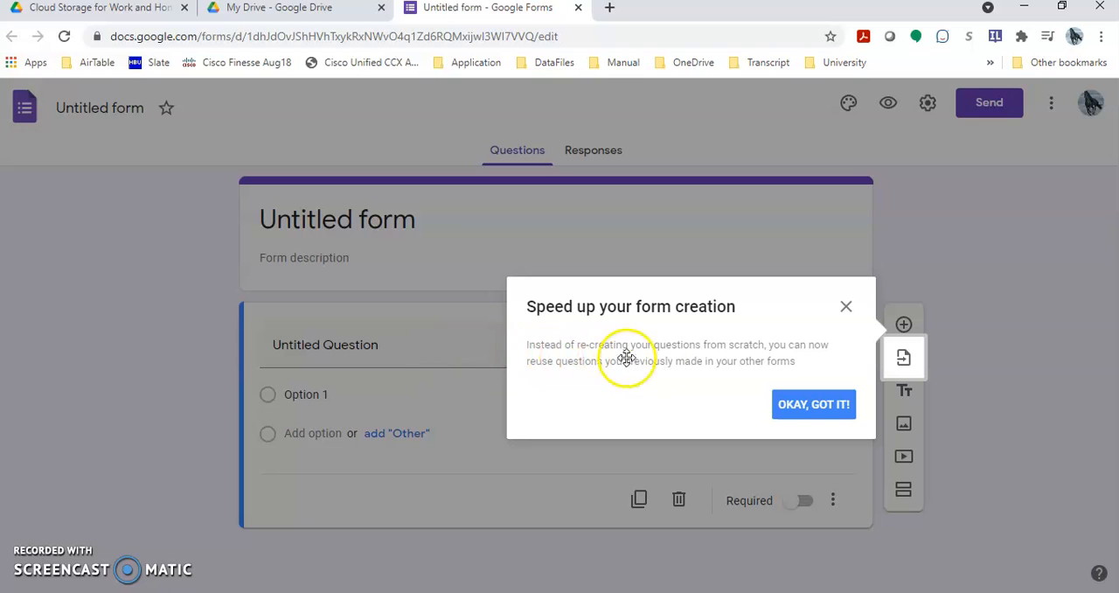
{"action": "left_click", "coordinate": [846, 308]}
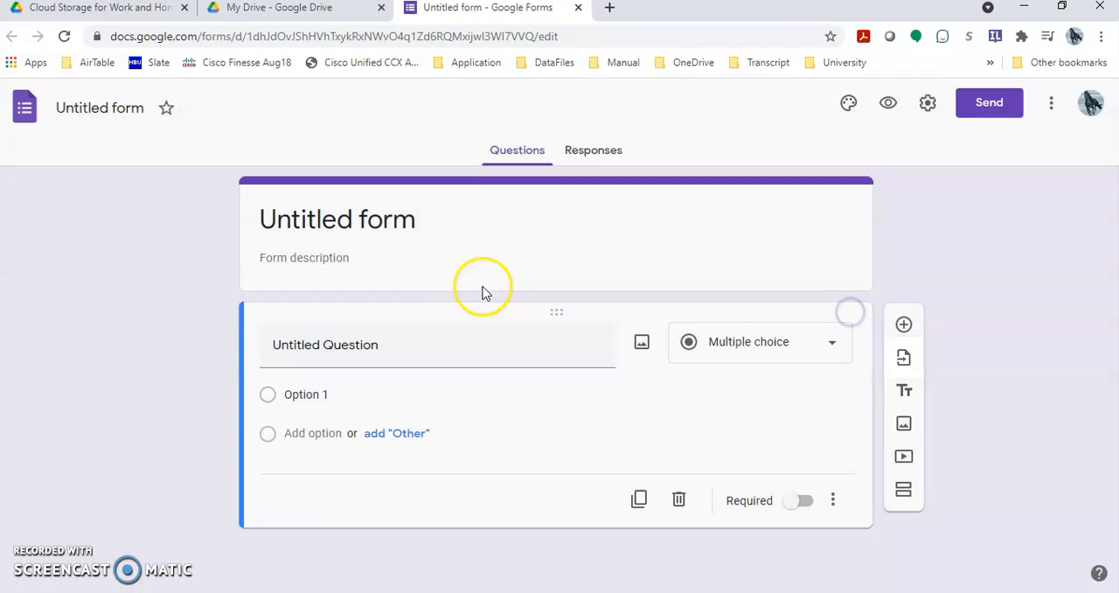
Title the form "Understanding TES".
{"action": "left_click", "coordinate": [390, 229]}
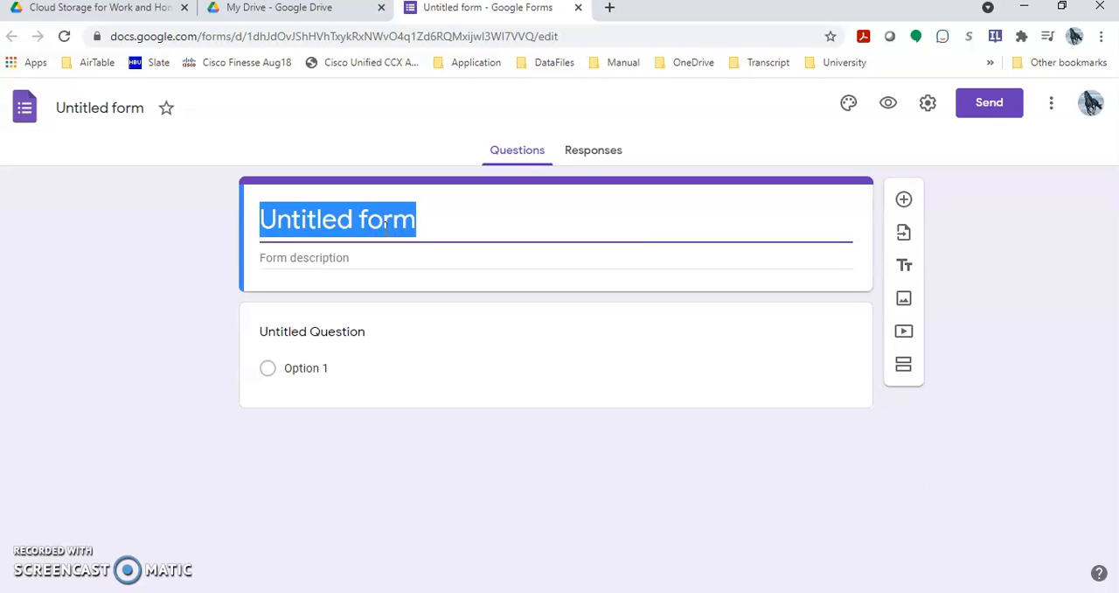
{"action": "type", "text": "Understanding TES"}
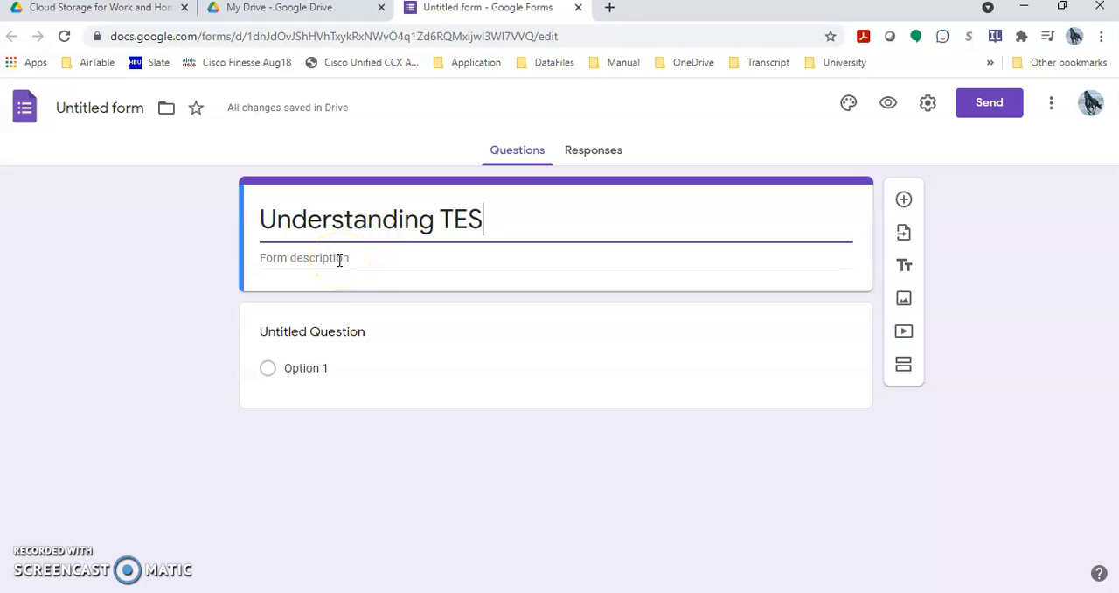
Set the first question to "What is your name?" and keep Short answer as its response type.
{"action": "left_click", "coordinate": [339, 330]}
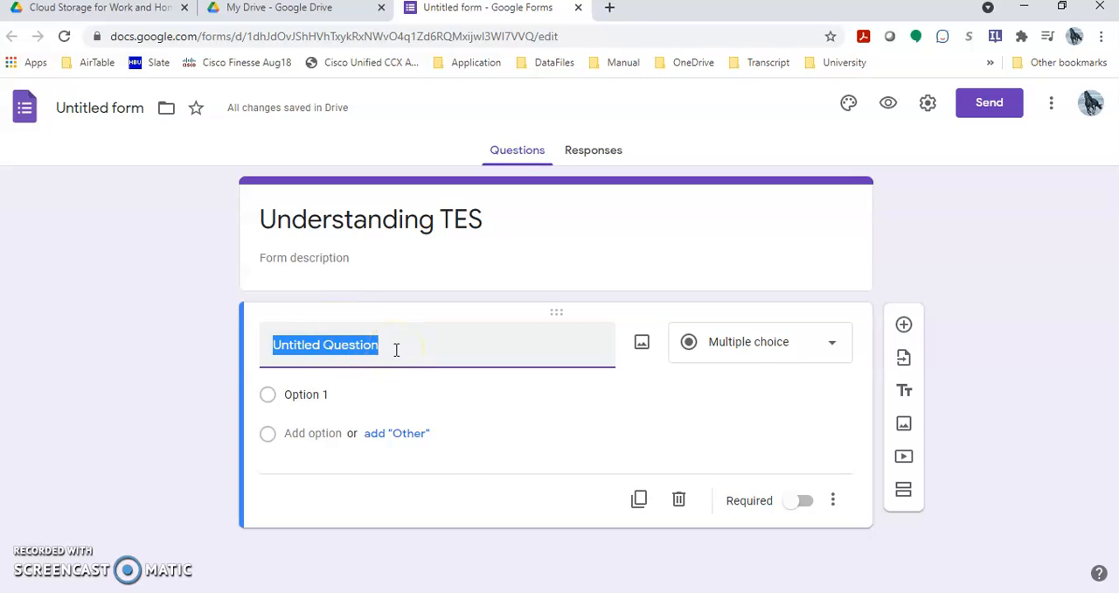
{"action": "type", "text": "What is your name?"}
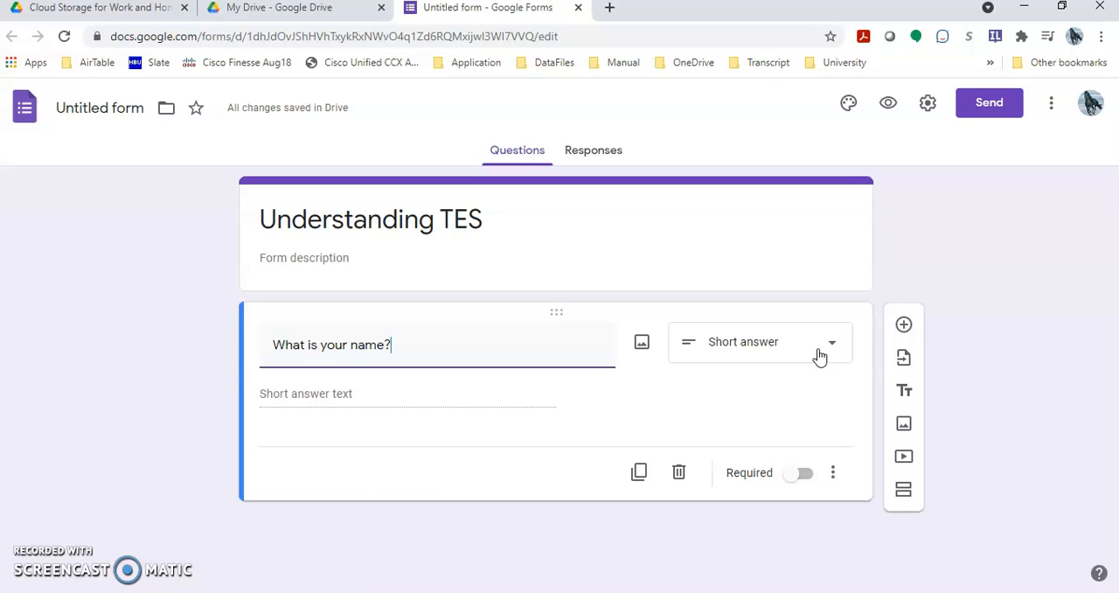
{"action": "left_click", "coordinate": [828, 348]}
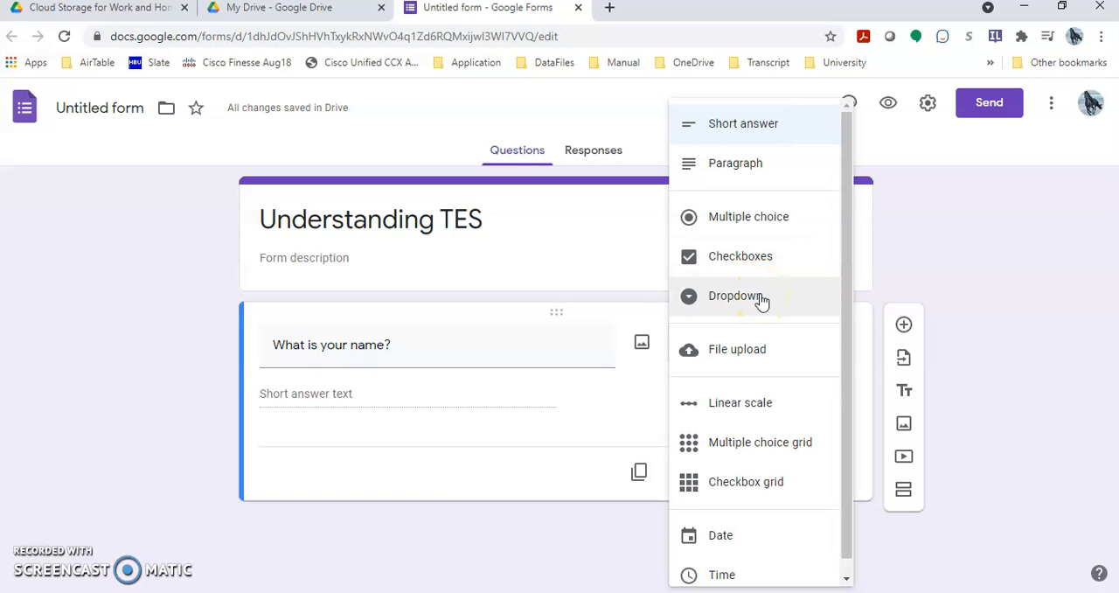
{"action": "left_click", "coordinate": [369, 397]}
{"action": "left_click", "coordinate": [340, 398]}
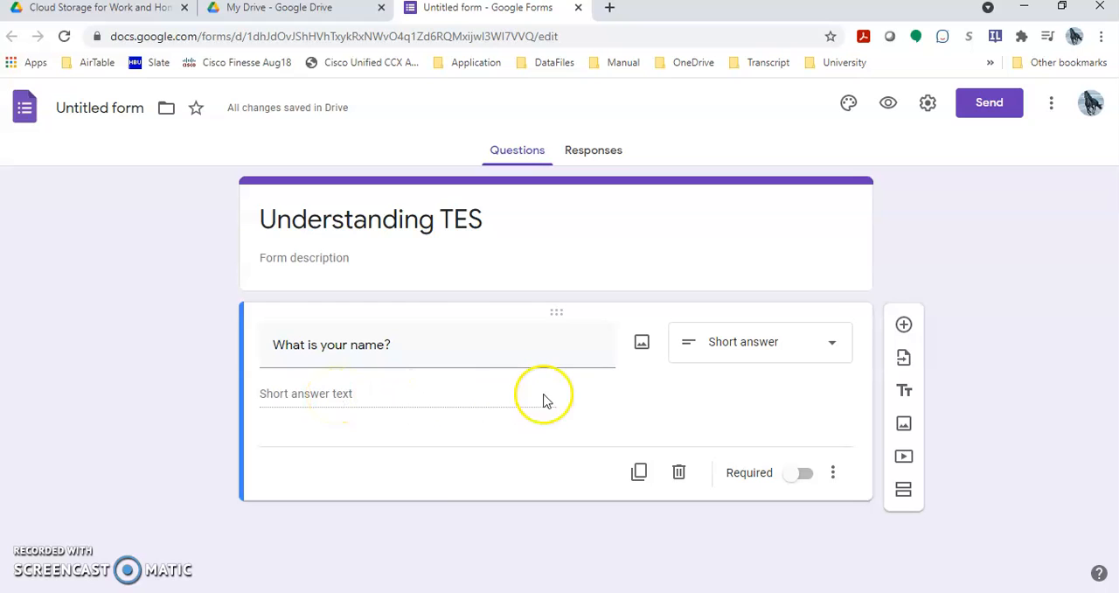
Add a required multiple-choice question "Were you able to find a school?" with the options Yes, No and Maybe.
{"action": "left_click", "coordinate": [904, 326]}
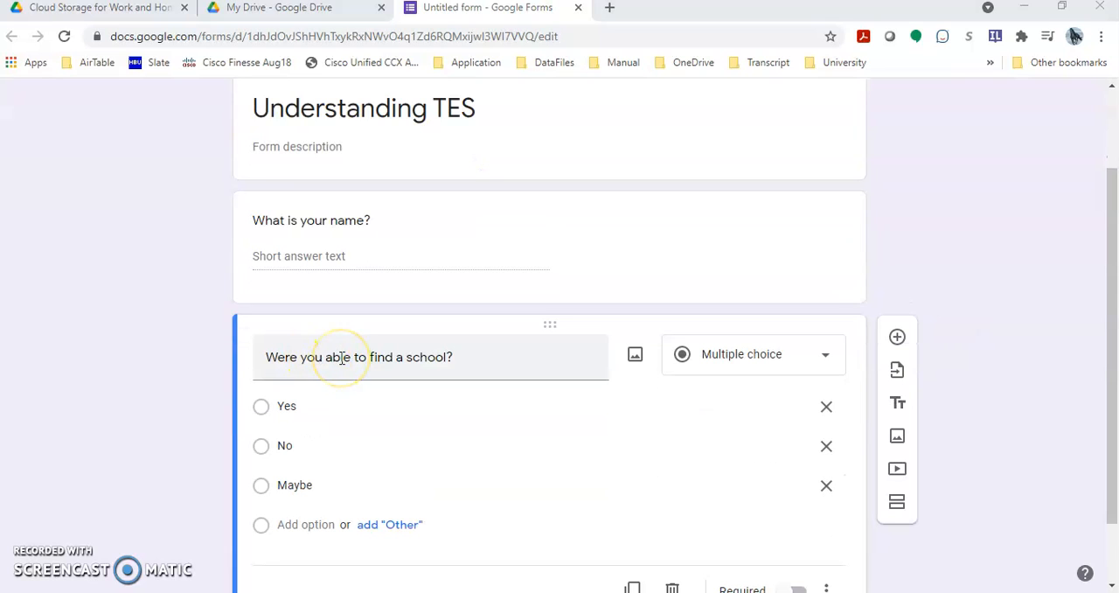
{"action": "triple_click", "coordinate": [341, 357]}
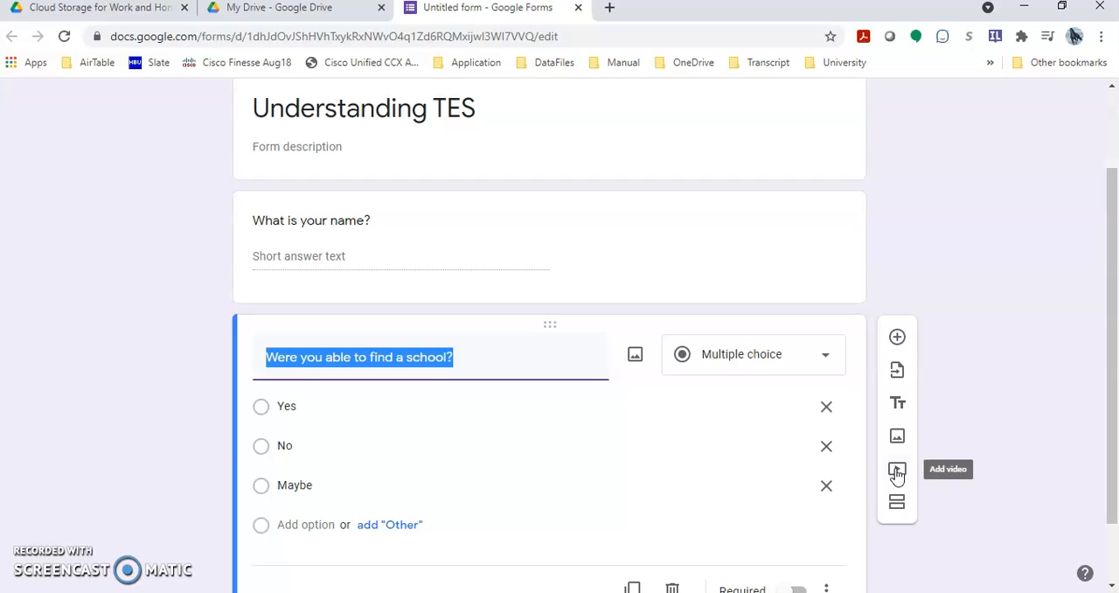
{"action": "left_click", "coordinate": [897, 512]}
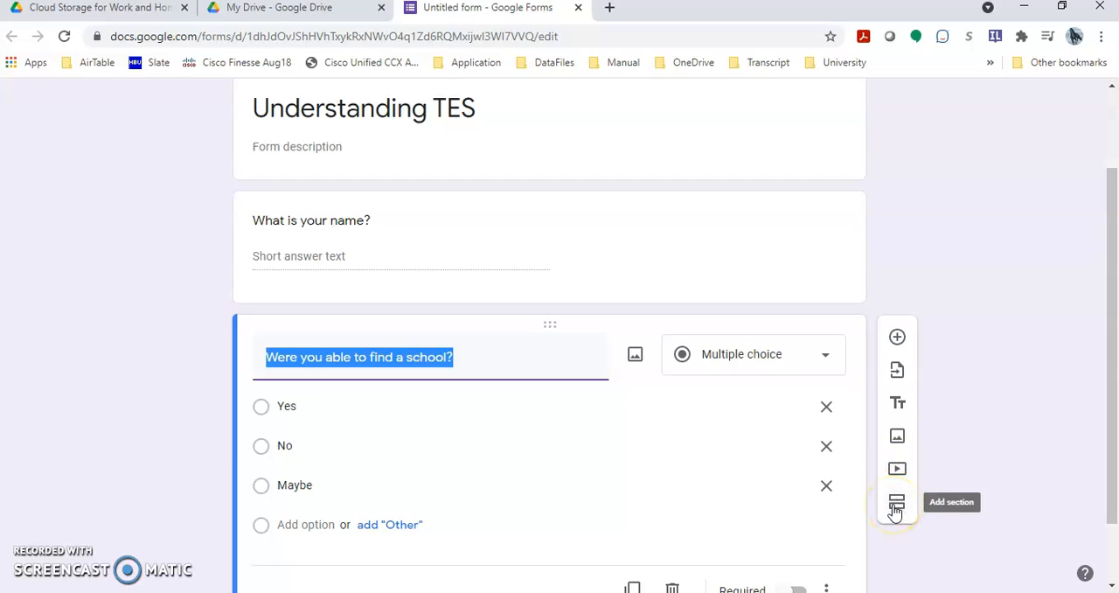
{"action": "scroll", "coordinate": [895, 513], "scroll_direction": "down", "scroll_amount": 1}
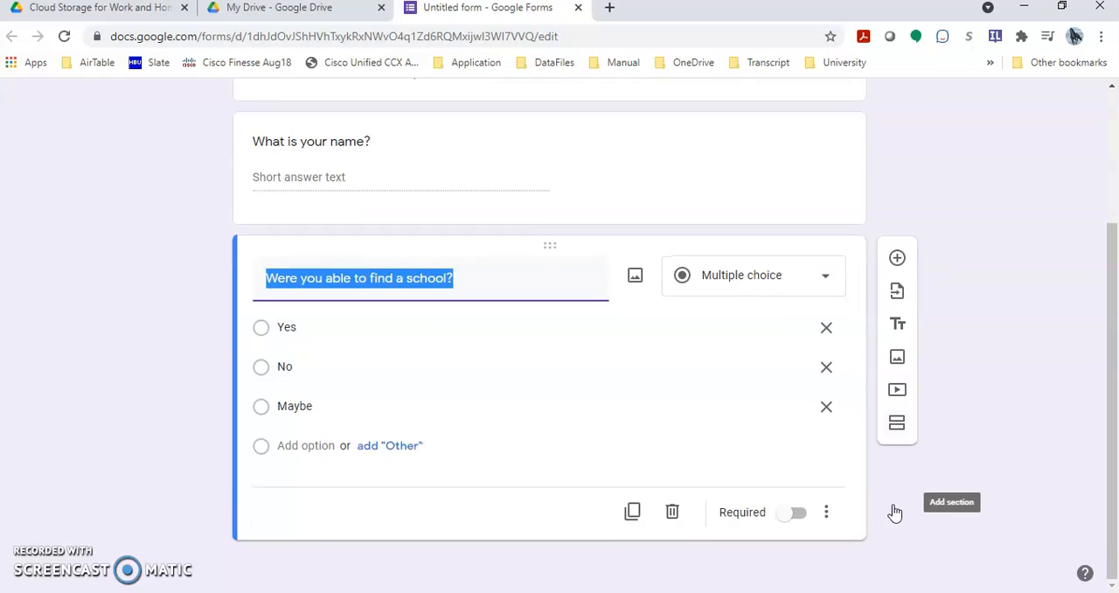
{"action": "left_click", "coordinate": [907, 431]}
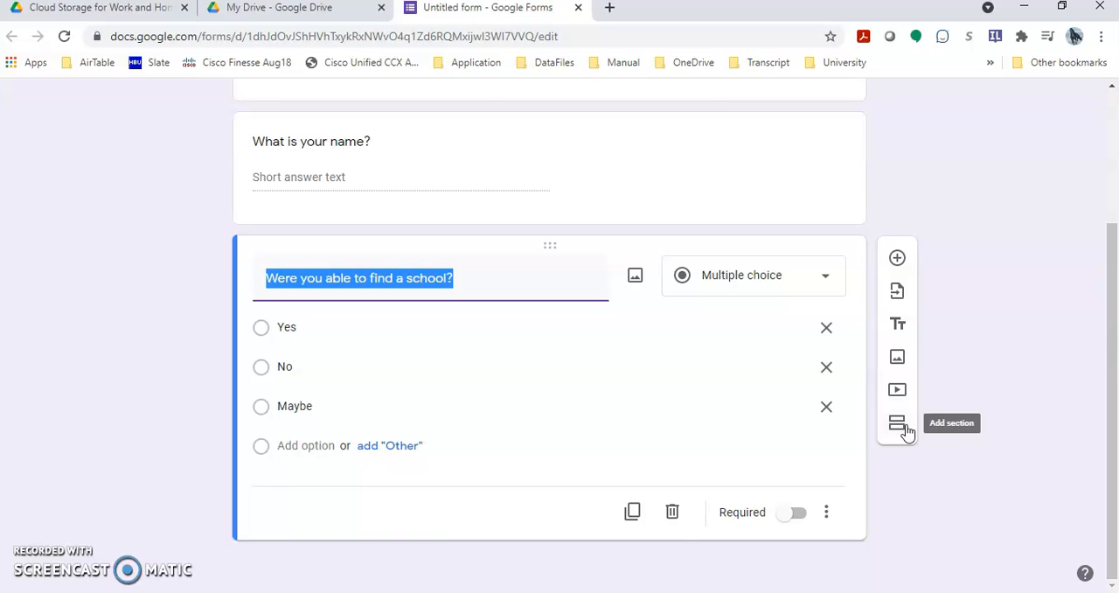
{"action": "left_click", "coordinate": [795, 516]}
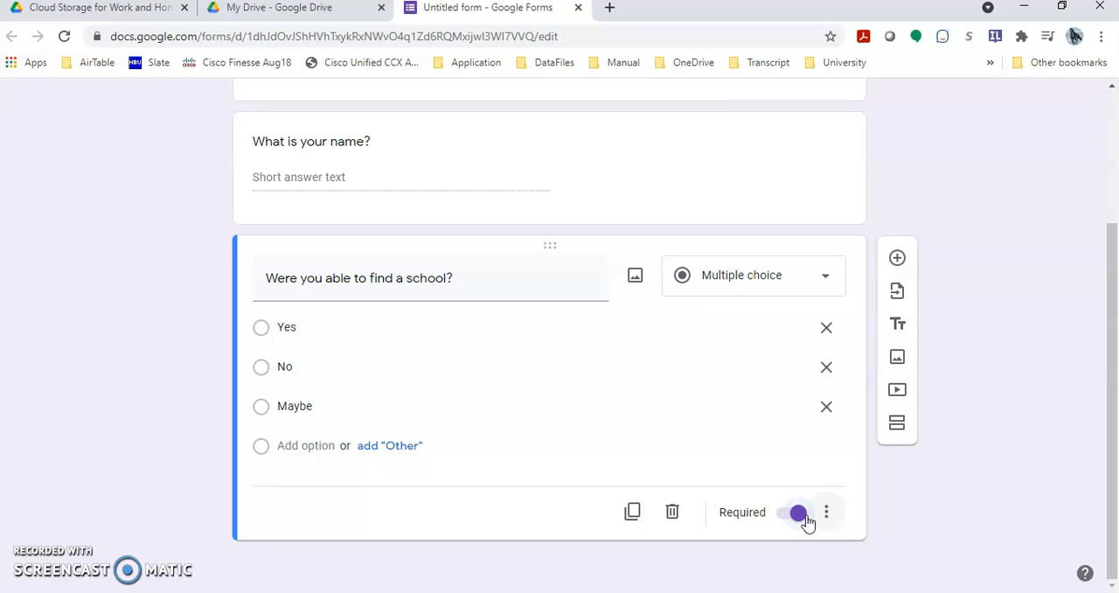
Change the form's theme color to blue and look over the background color and font style options.
{"action": "scroll", "coordinate": [806, 522], "scroll_direction": "up", "scroll_amount": 3}
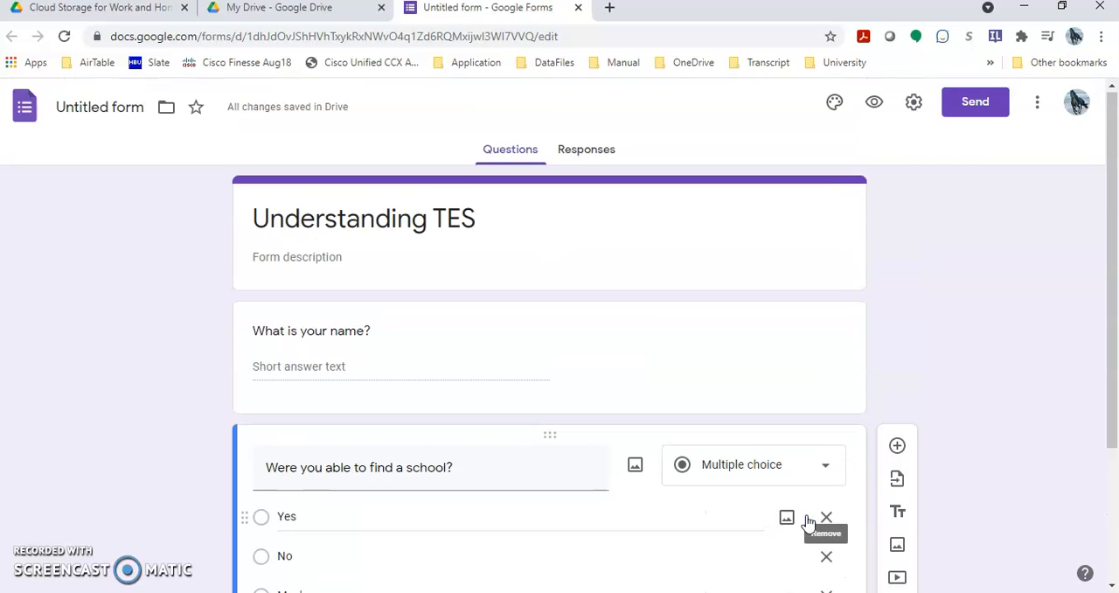
{"action": "left_click", "coordinate": [835, 105]}
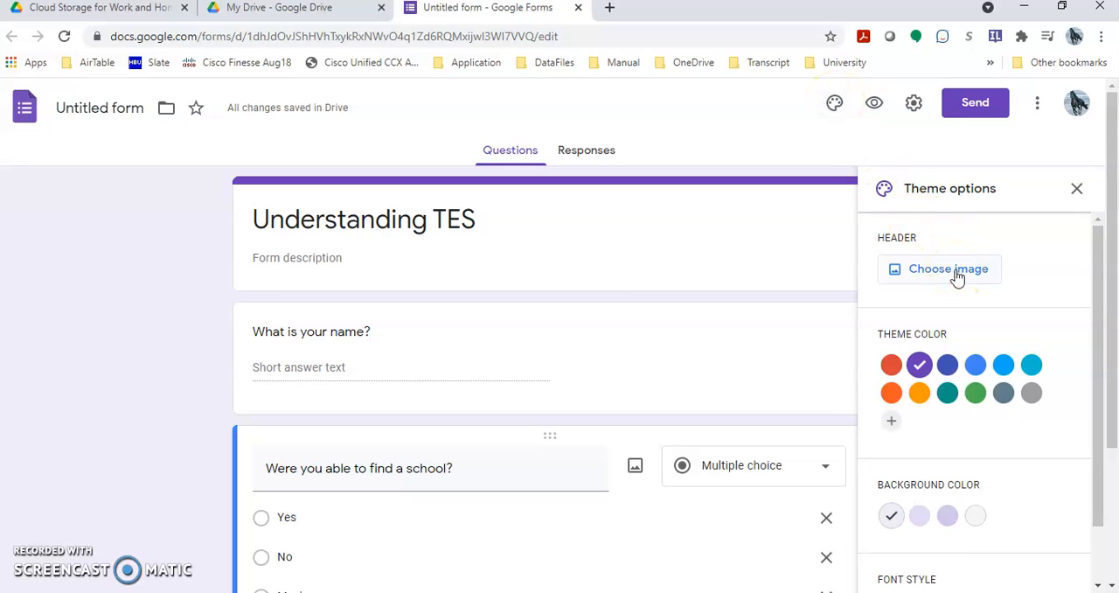
{"action": "left_click", "coordinate": [975, 367]}
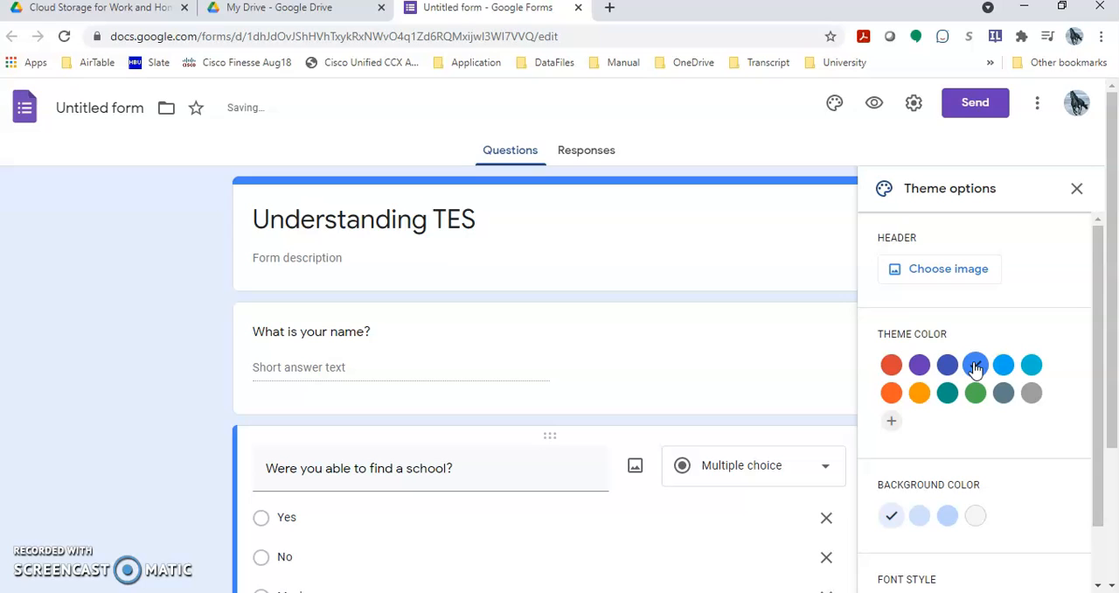
{"action": "left_click", "coordinate": [971, 366]}
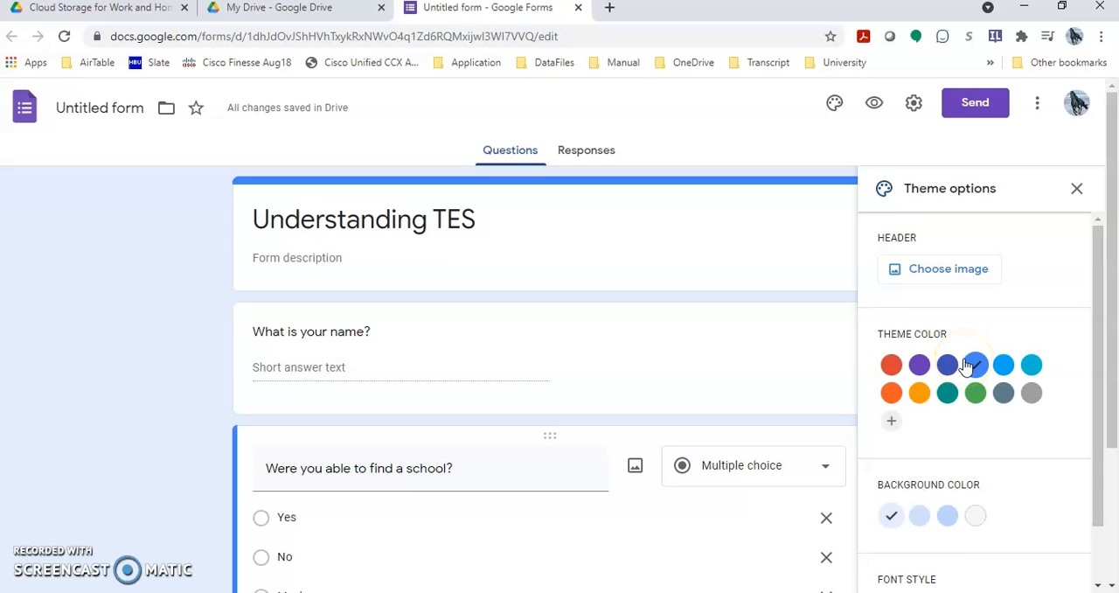
{"action": "scroll", "coordinate": [961, 515], "scroll_direction": "down", "scroll_amount": 1}
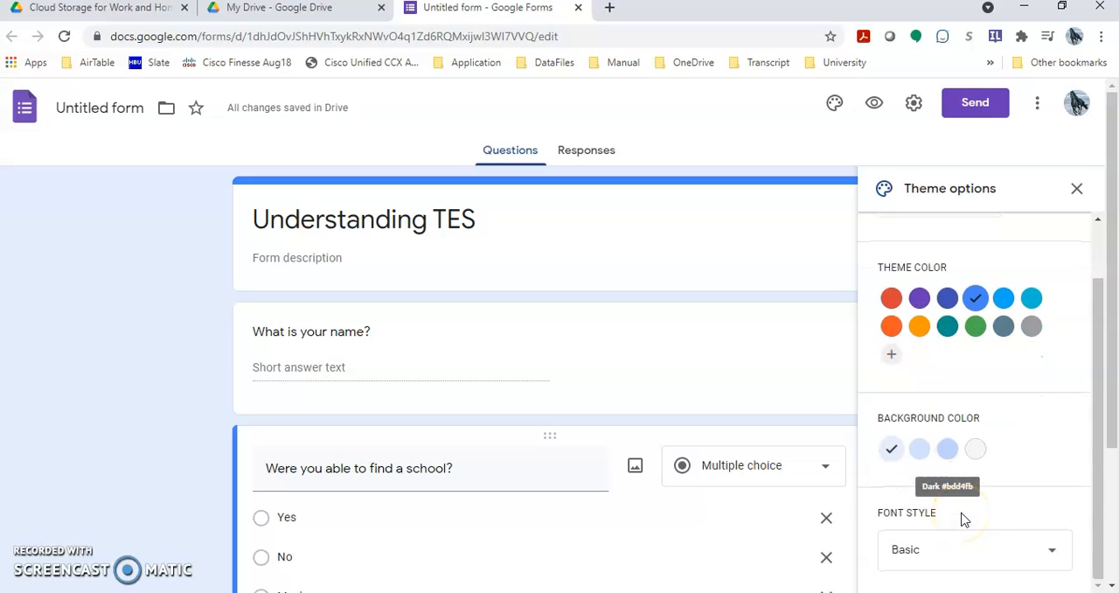
{"action": "left_click", "coordinate": [960, 565]}
{"action": "scroll", "coordinate": [960, 558], "scroll_direction": "up", "scroll_amount": 1}
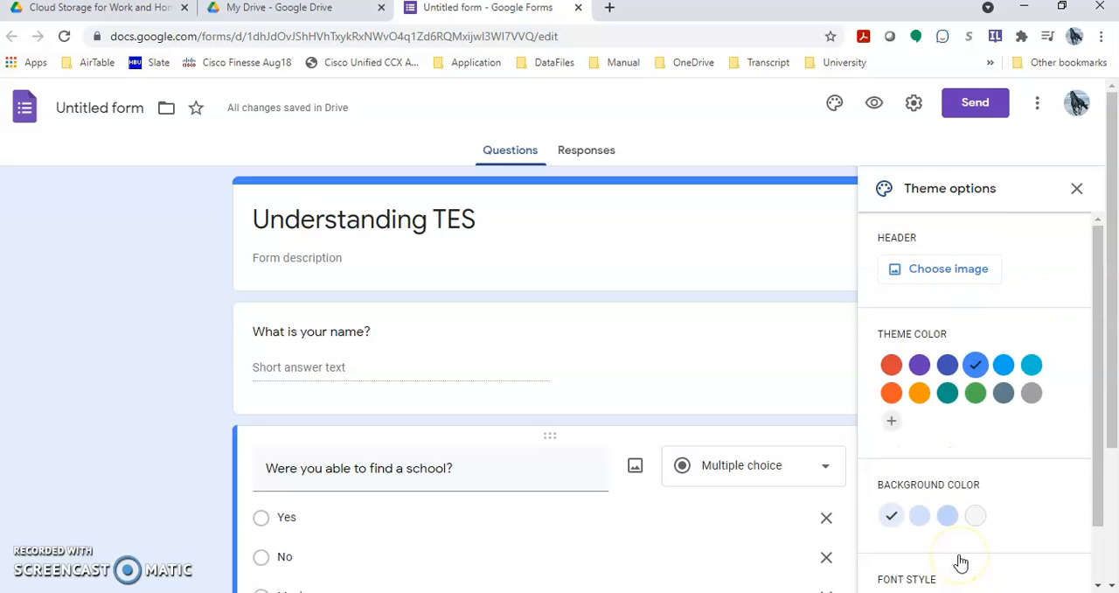
Preview the form as respondents see it.
{"action": "left_click", "coordinate": [872, 110]}
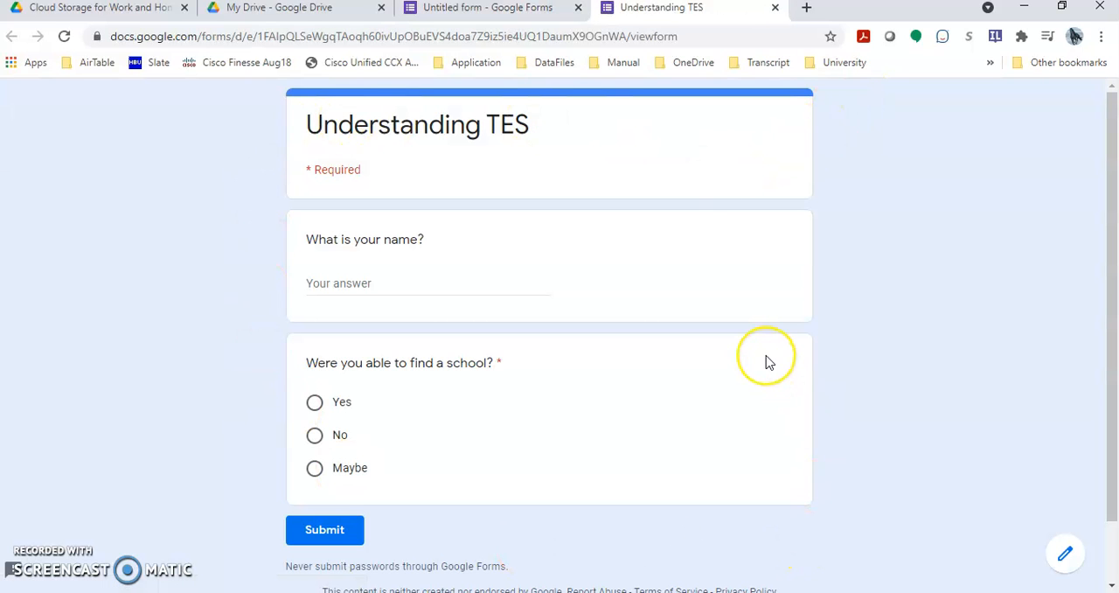
{"action": "left_click", "coordinate": [813, 336]}
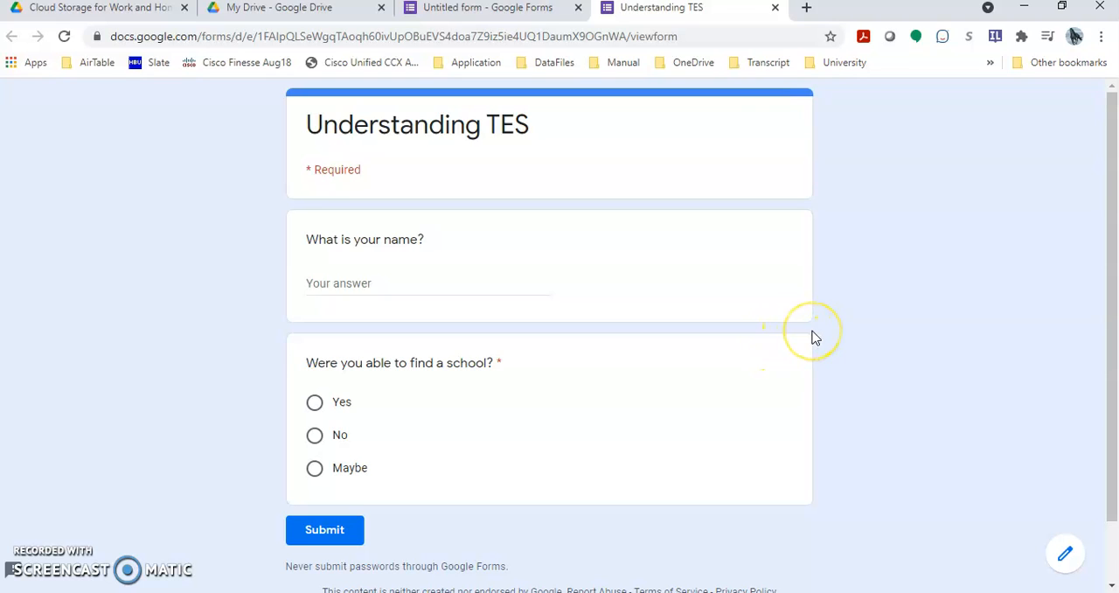
{"action": "left_click", "coordinate": [37, 572]}
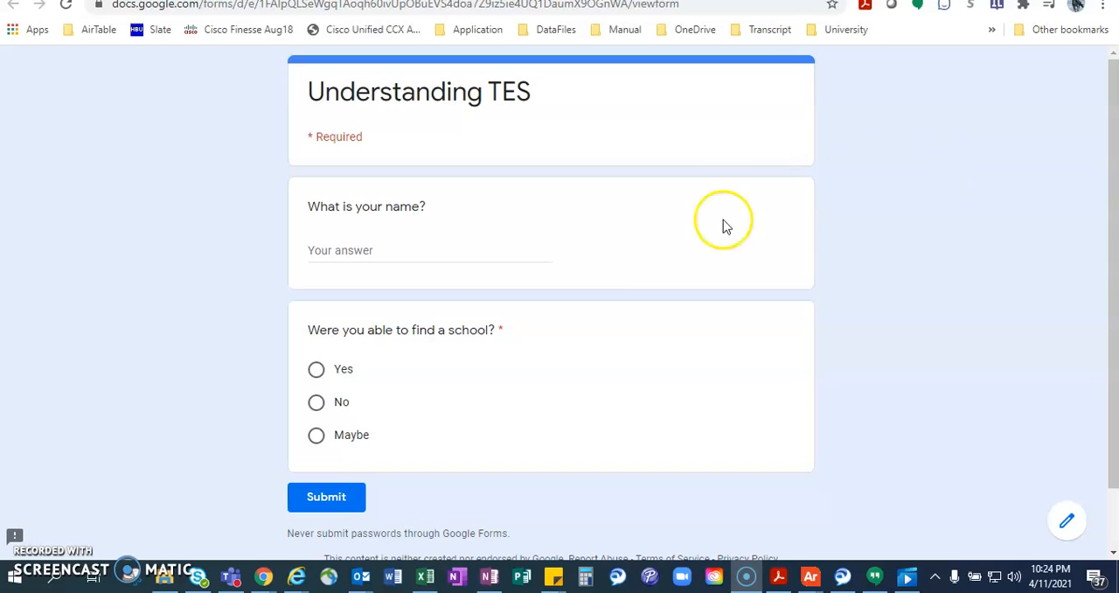
Return to the form editor, review the General, Presentation and Quizzes settings, and close them without saving.
{"action": "left_click", "coordinate": [484, 12]}
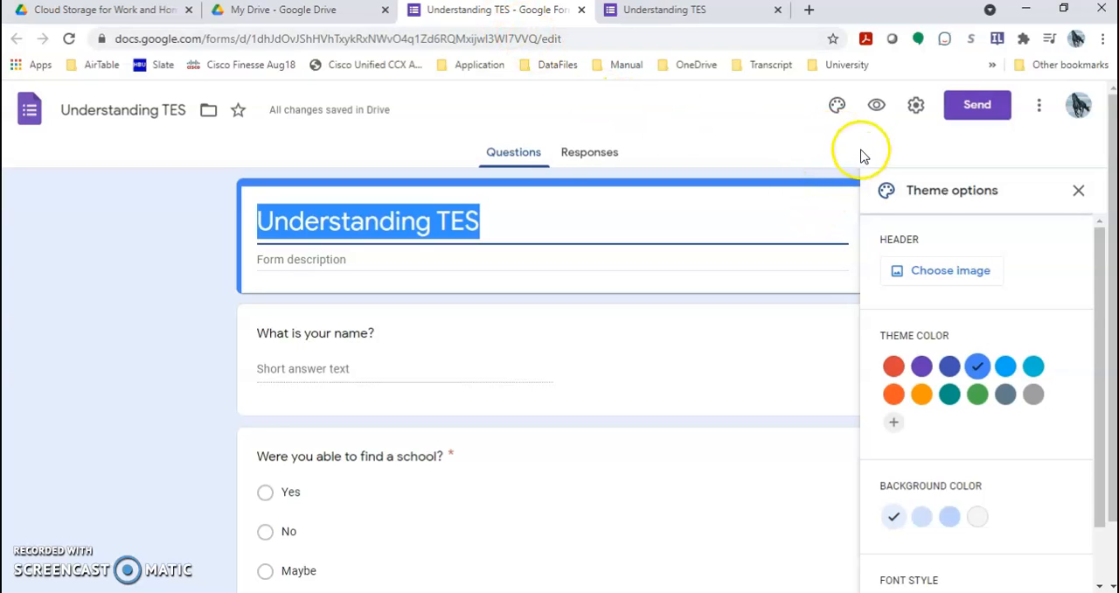
{"action": "left_click", "coordinate": [917, 106]}
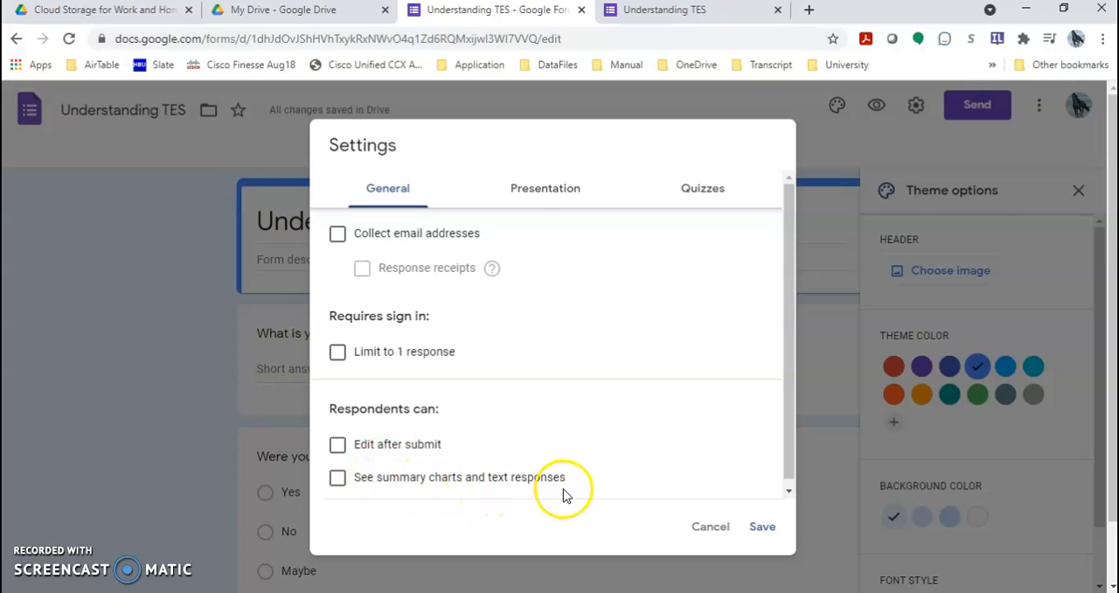
{"action": "left_click", "coordinate": [550, 190]}
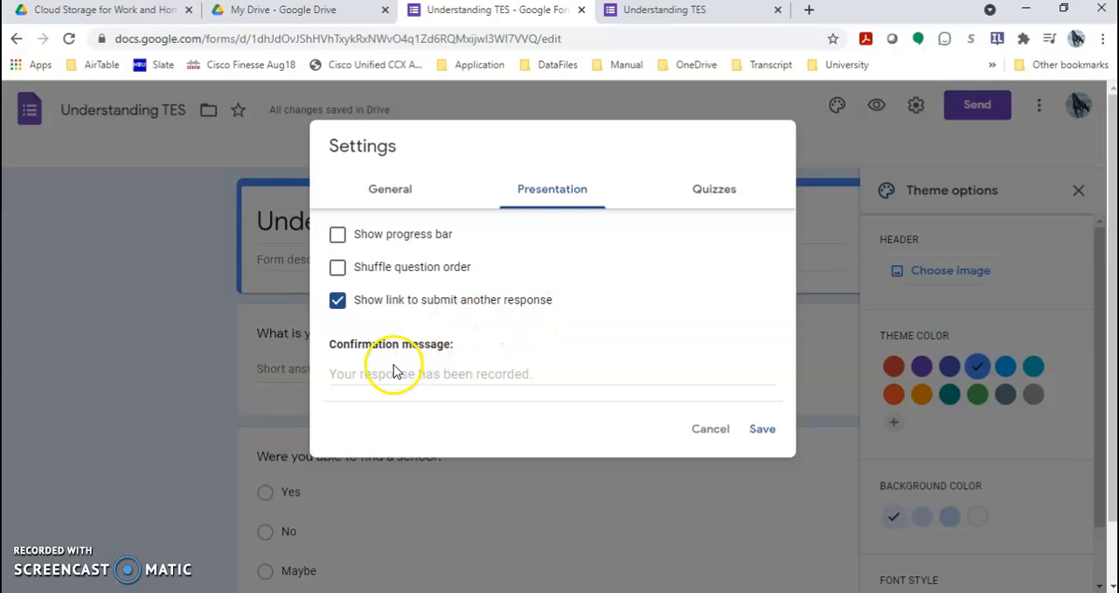
{"action": "left_click", "coordinate": [726, 187]}
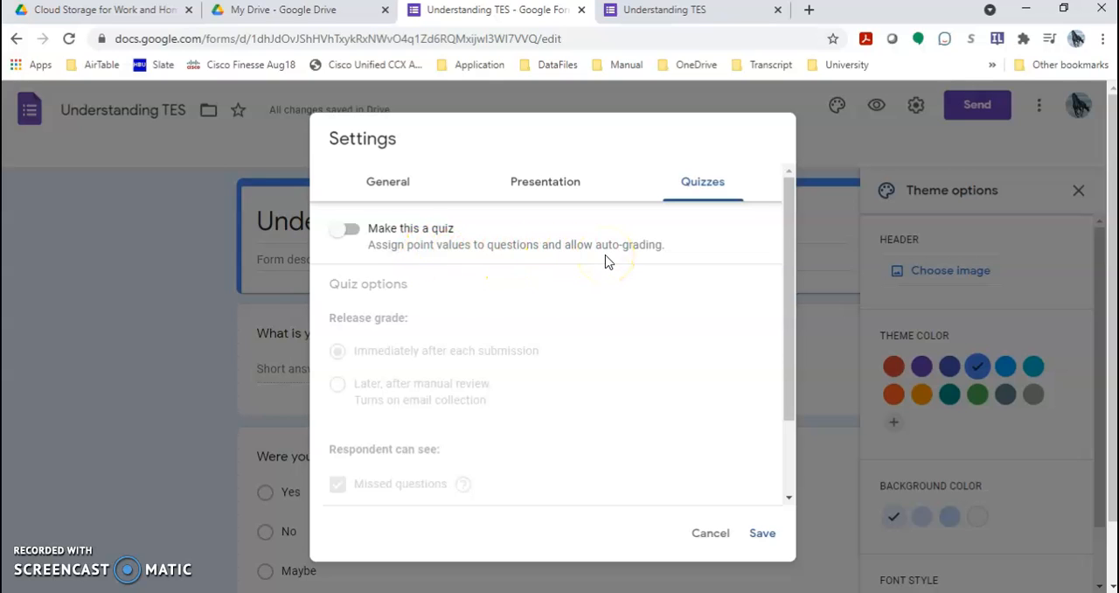
{"action": "left_click", "coordinate": [401, 188]}
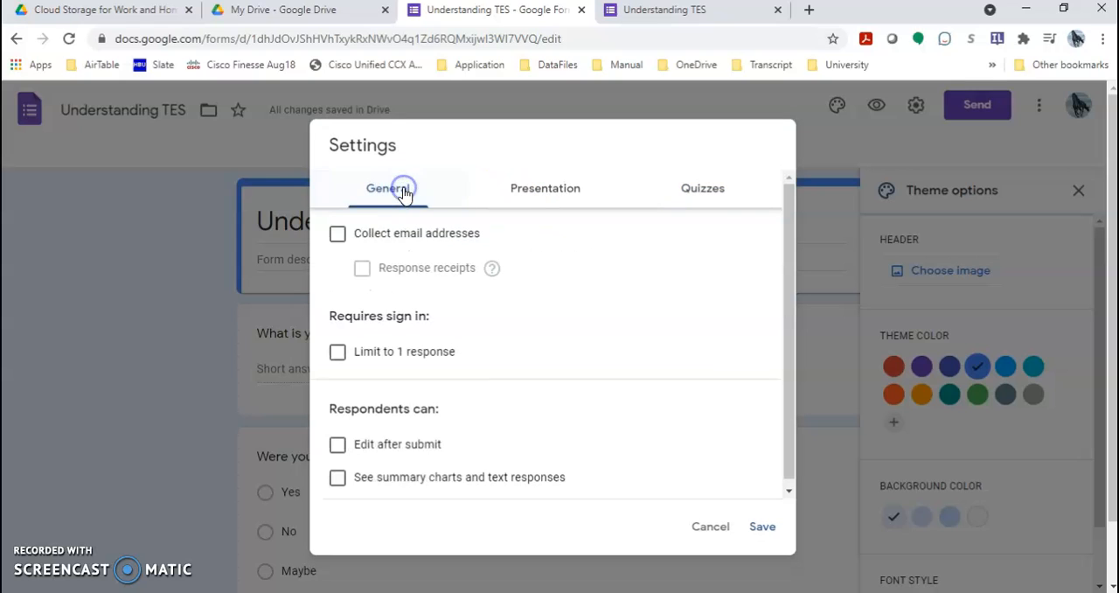
{"action": "left_click", "coordinate": [722, 528]}
{"action": "left_click", "coordinate": [708, 468]}
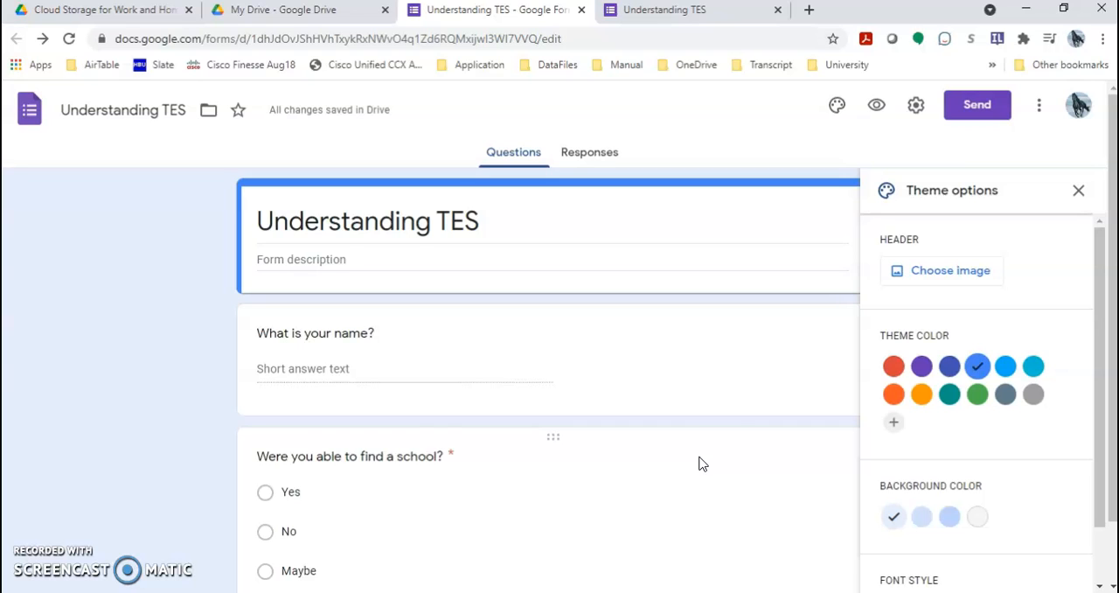
View the form's collected responses.
{"action": "left_click", "coordinate": [596, 159]}
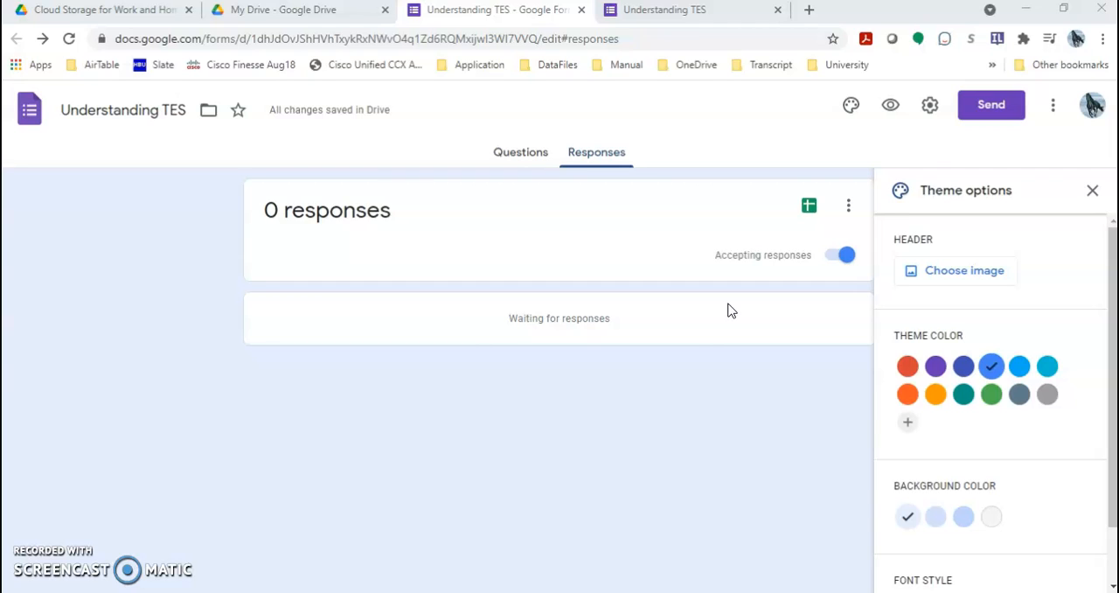
{"action": "left_click", "coordinate": [659, 325]}
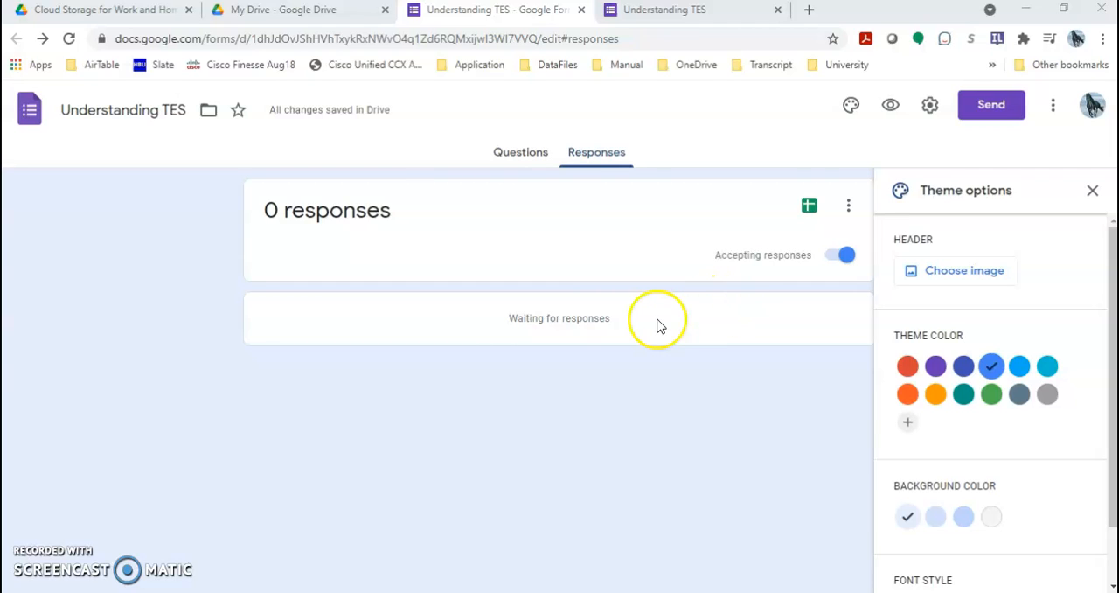